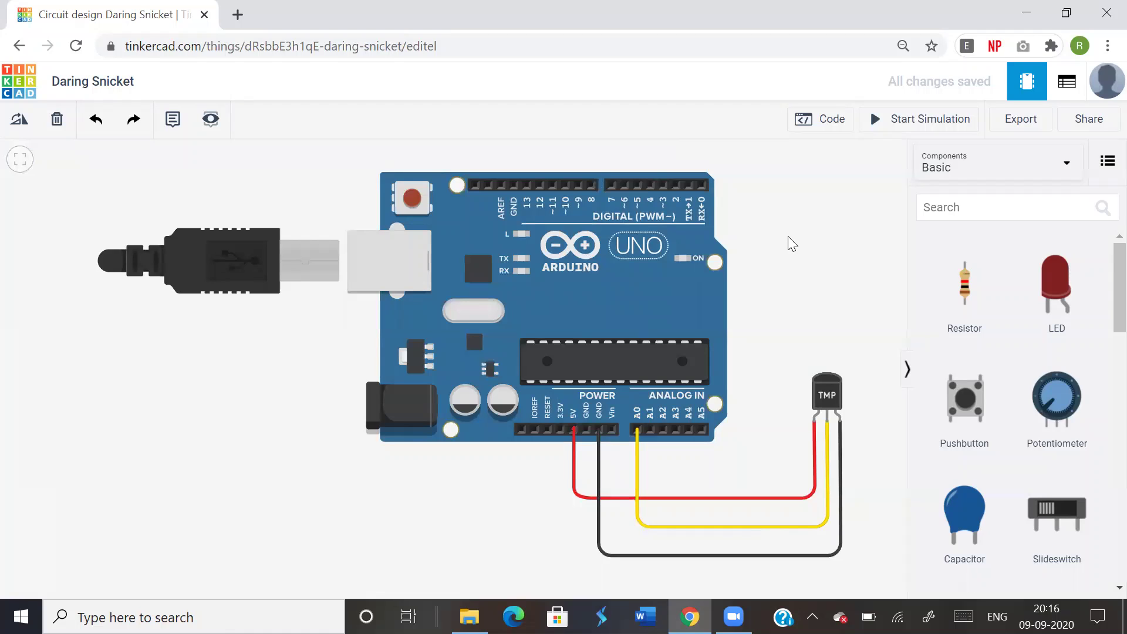
- Select the TMP36 sensor to show its Temperature Sensor [TMP36] inspector
mouse_move(783, 231)
left_mouse_down()
mouse_move(742, 224)
mouse_move(751, 236)
left_mouse_up()
left_click(807, 395)
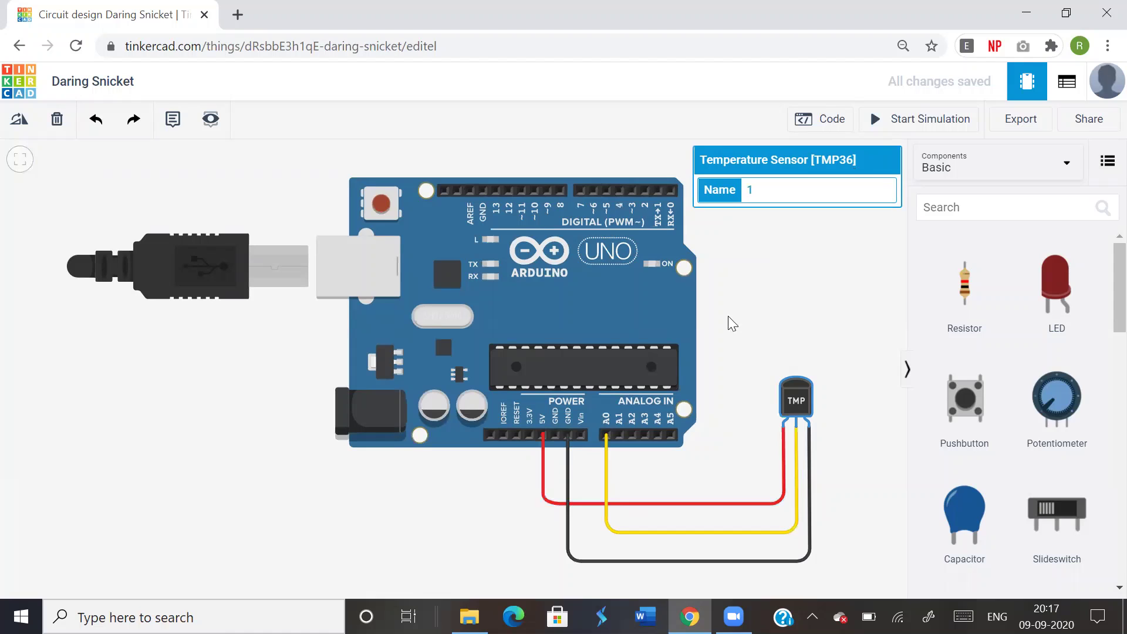
scroll(741, 393, "up", 1)
scroll(740, 392, "up", 1)
scroll(741, 392, "up", 1)
left_click_drag(748, 422, 701, 334)
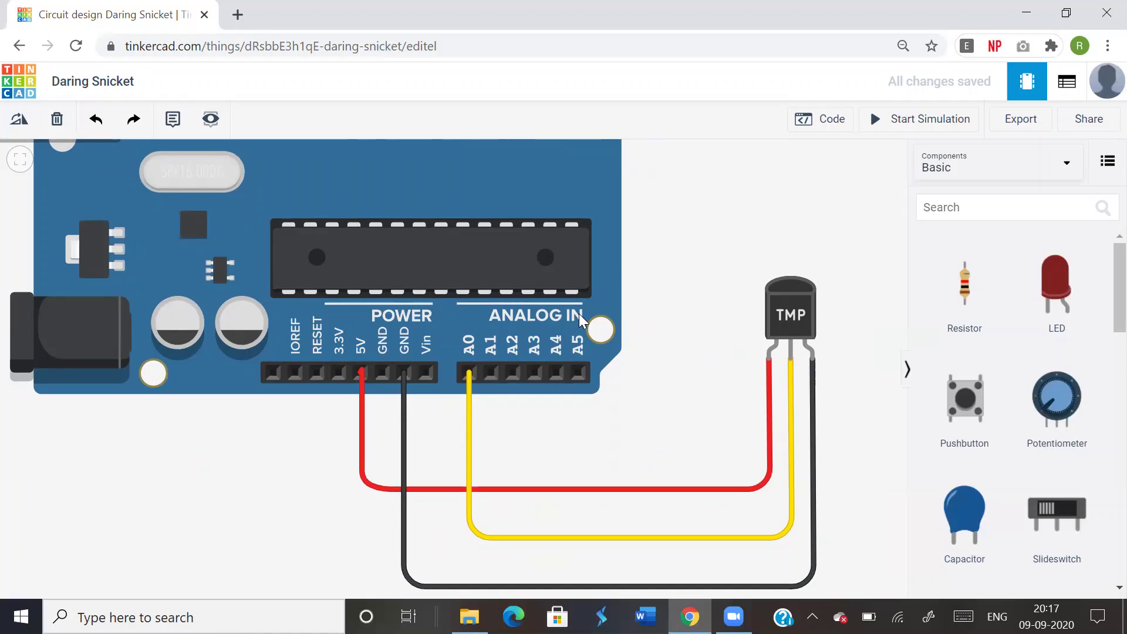
left_click(793, 369)
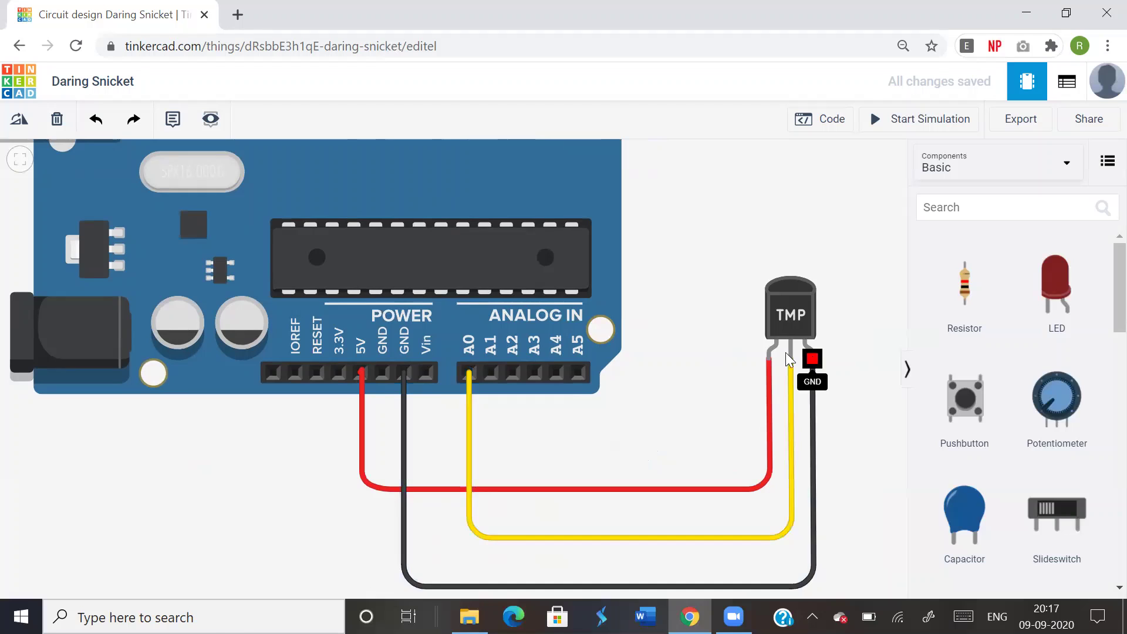
scroll(597, 345, "down", 2)
key("f")
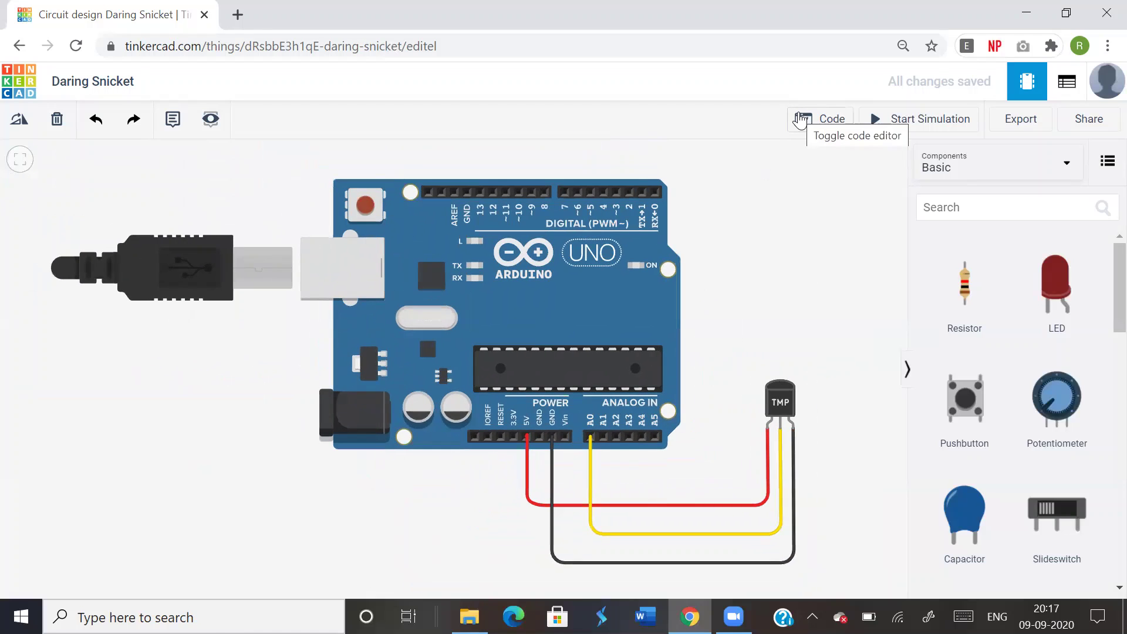
- Open the code editor showing the sketch's A0 pin, voltage, Celsius and Fahrenheit variables
left_click(801, 120)
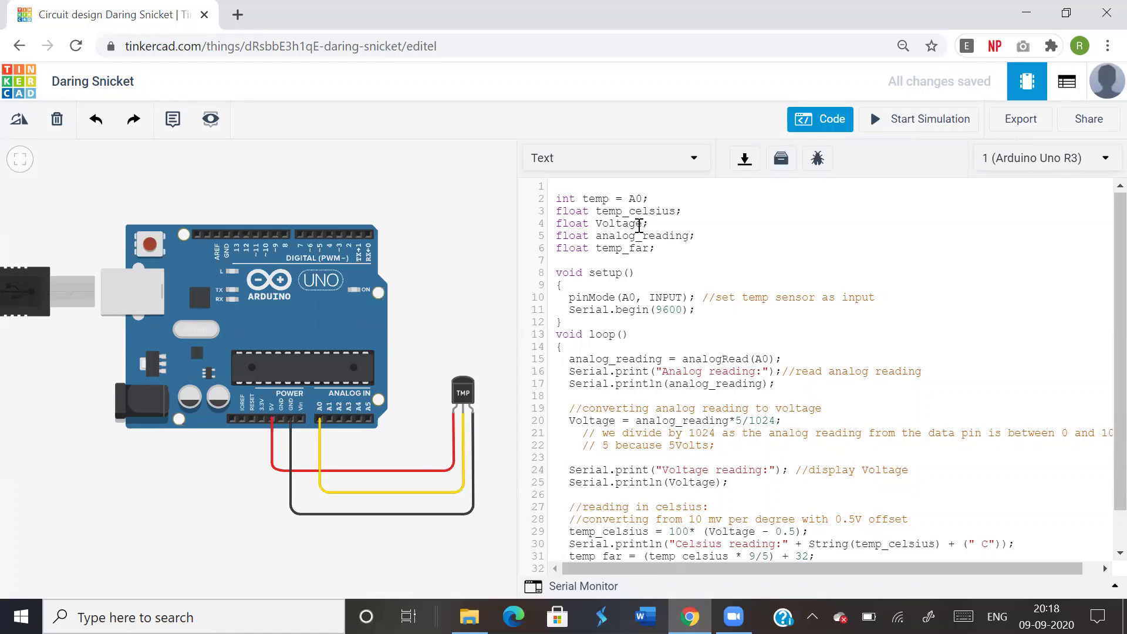
scroll(656, 232, "down", 2)
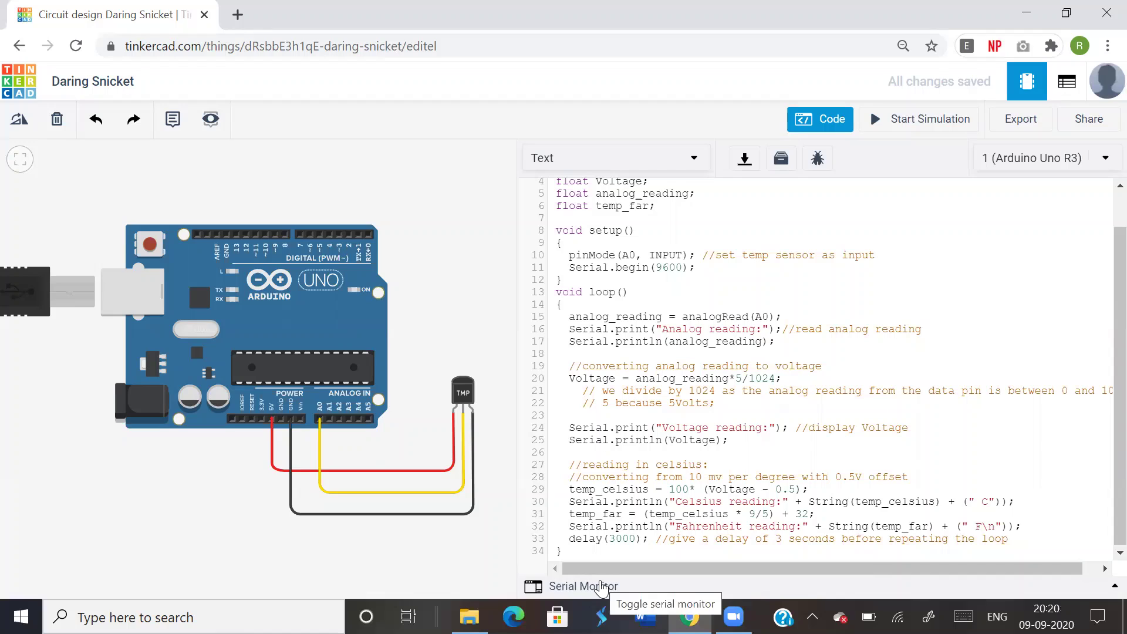
- Run the simulation with the serial monitor open and lower the TMP36 temperature to -12.89 °C
left_click(936, 117)
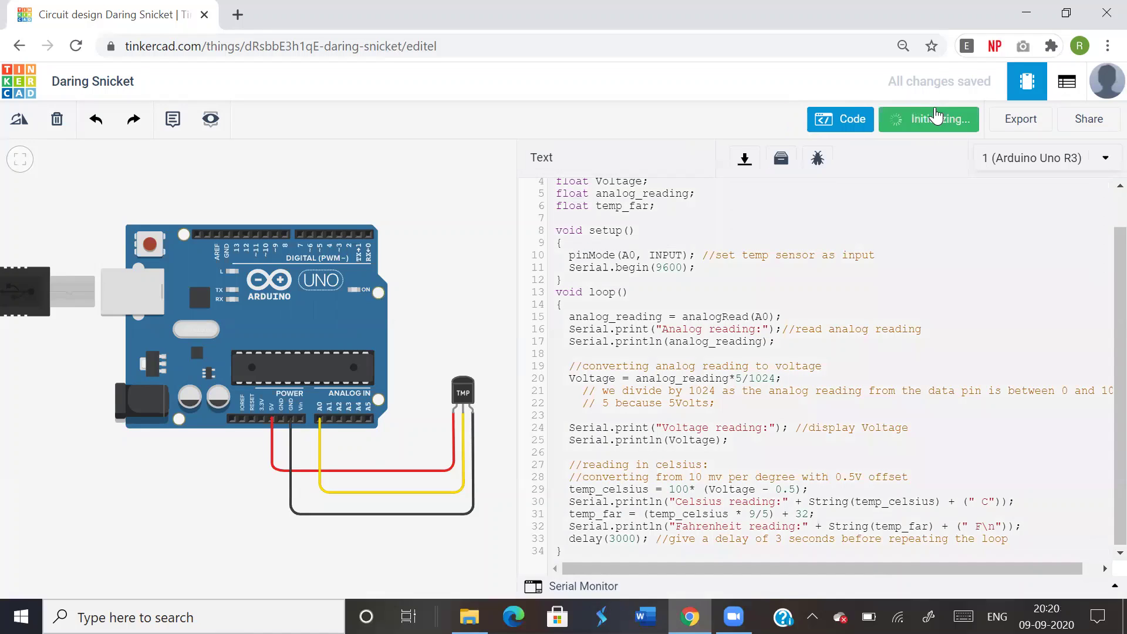
left_click(605, 586)
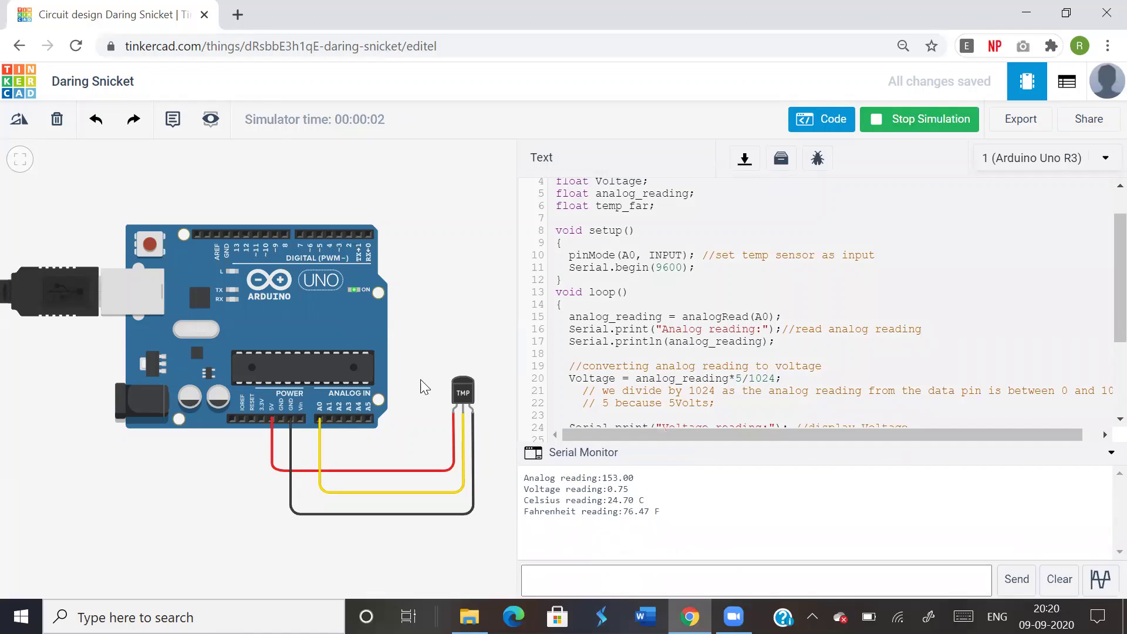
left_click(461, 391)
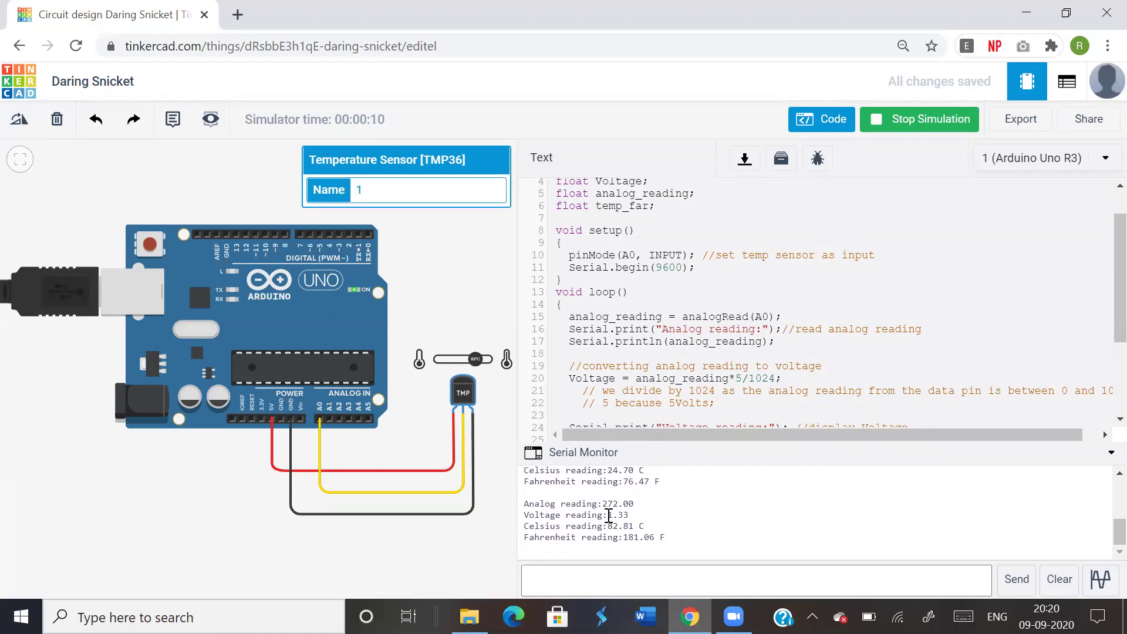
left_click_drag(476, 360, 447, 362)
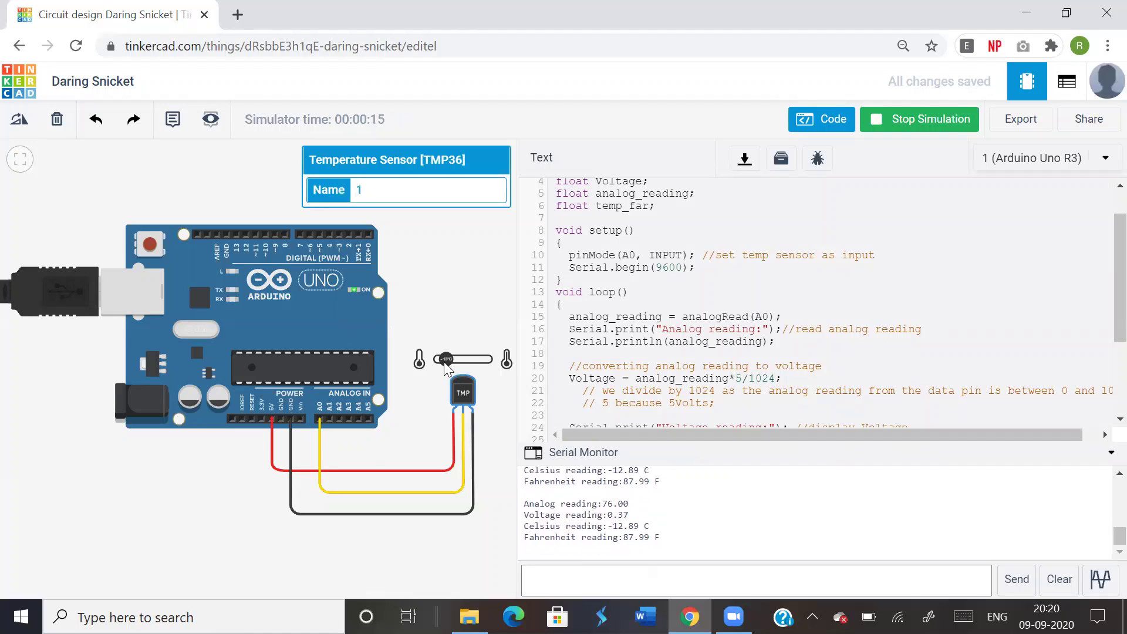
- Stop the simulation, close the code editor and deselect the TMP36 sensor
left_click(894, 125)
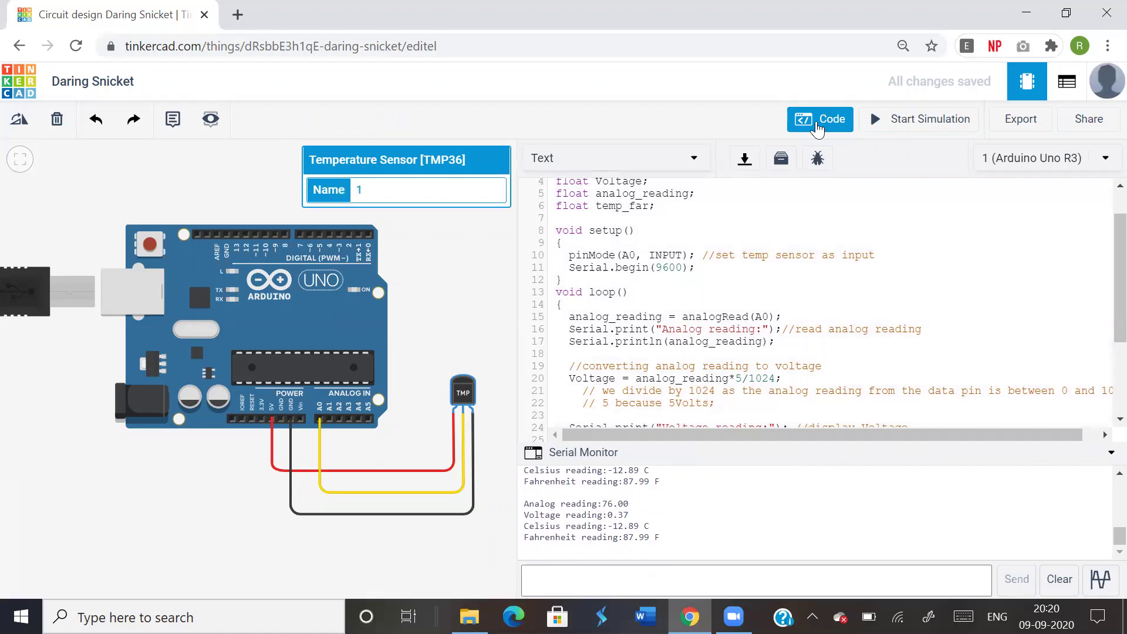
left_click(817, 125)
left_click(20, 160)
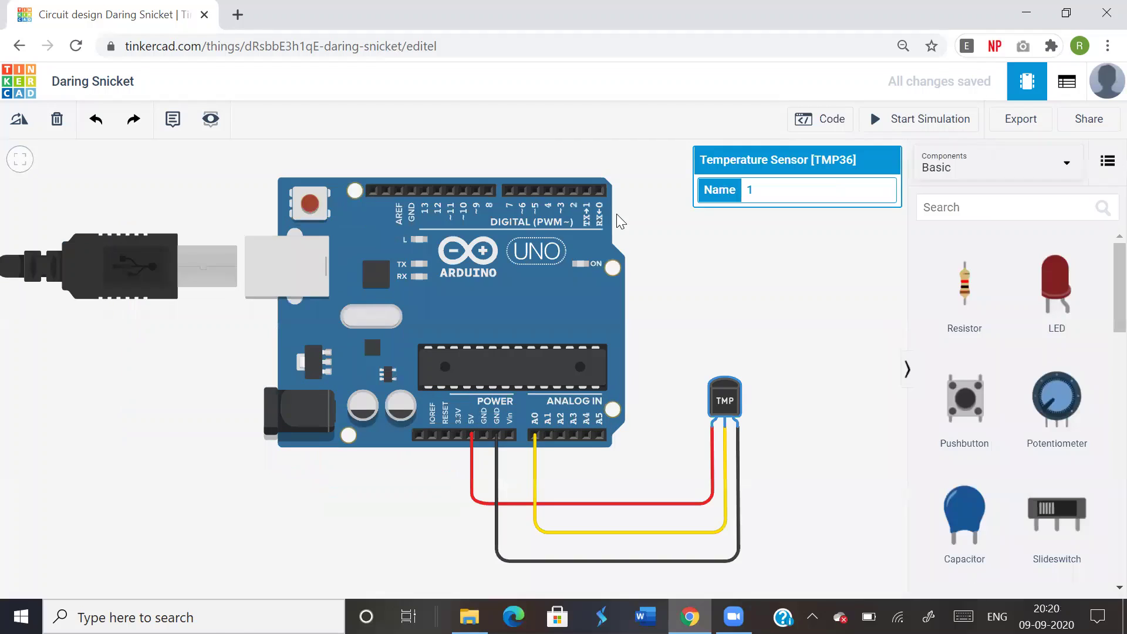
left_click(648, 227)
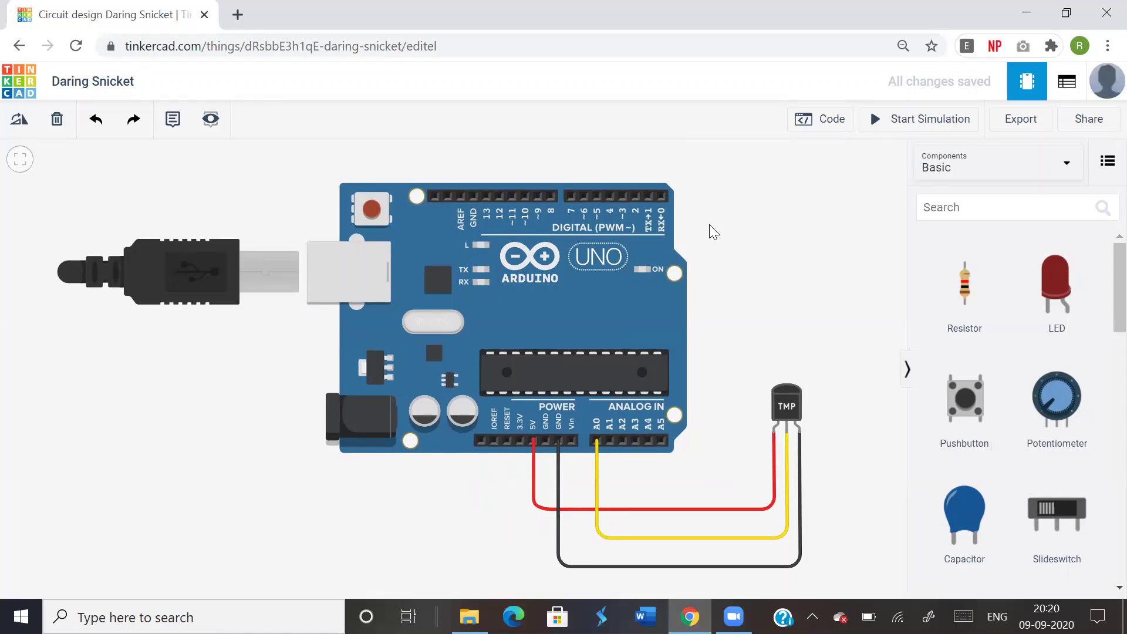
left_click_drag(709, 226, 709, 220)
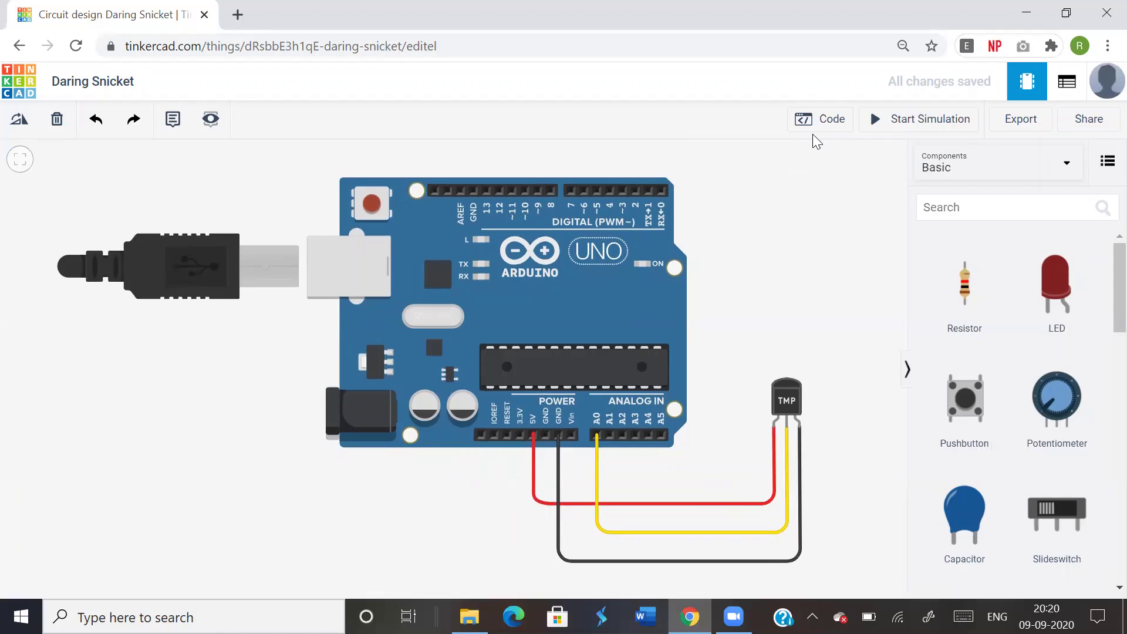